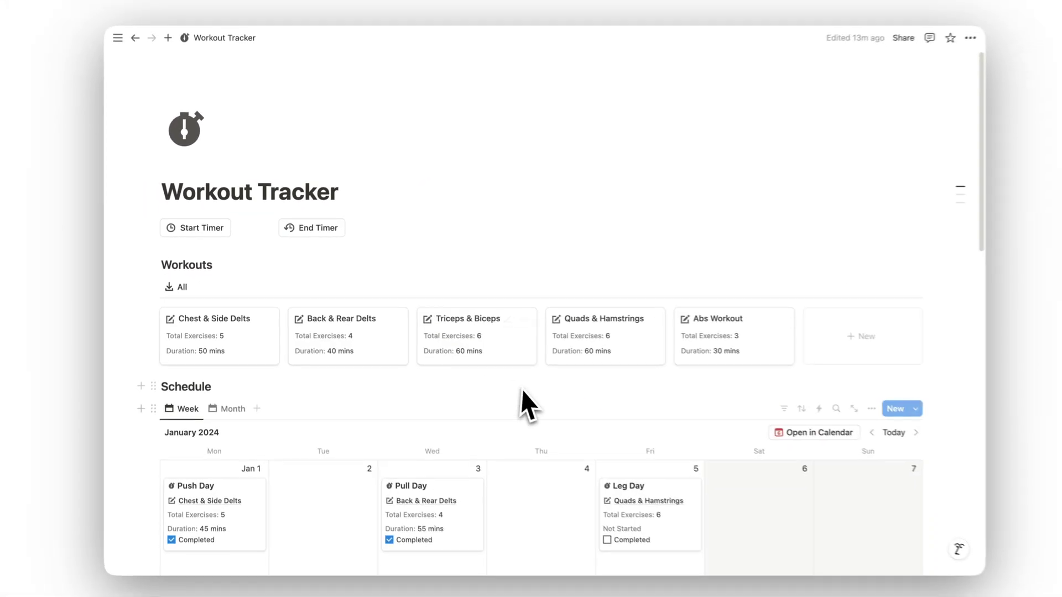
scroll(535, 401, "down", 4)
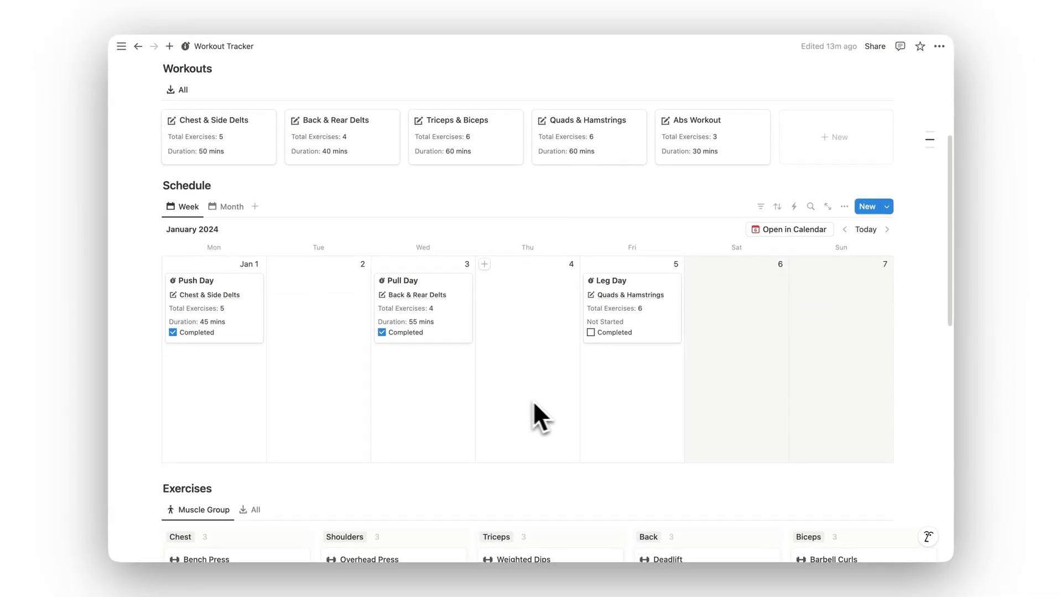
Toggle the schedule between month and week views, then open the Triceps & Biceps workout
left_click(228, 214)
left_click(188, 212)
scroll(536, 410, "down", 3)
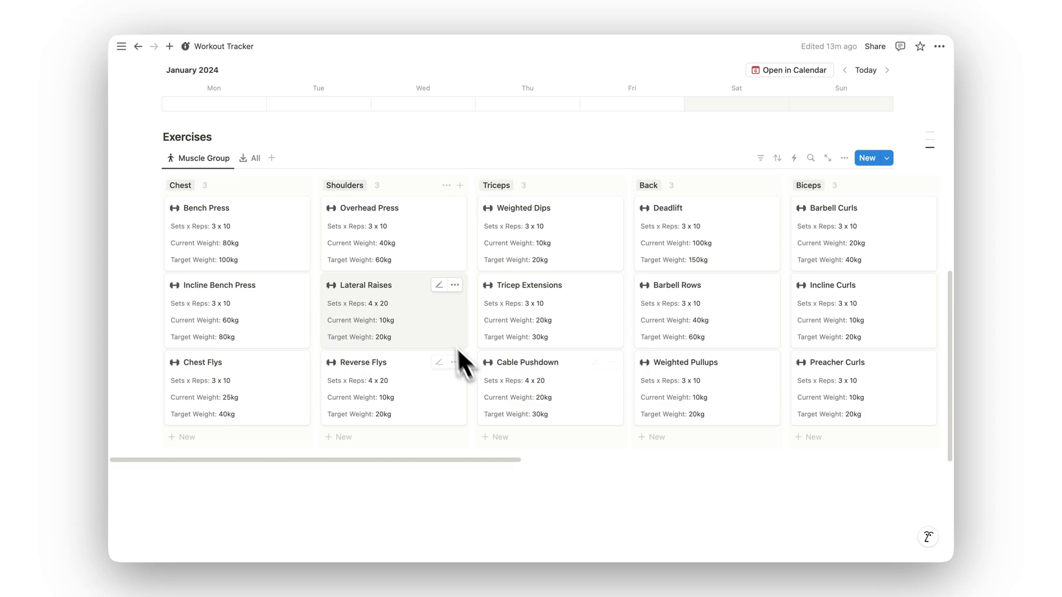
scroll(440, 318, "right", 3)
scroll(440, 319, "left", 3)
scroll(440, 317, "up", 5)
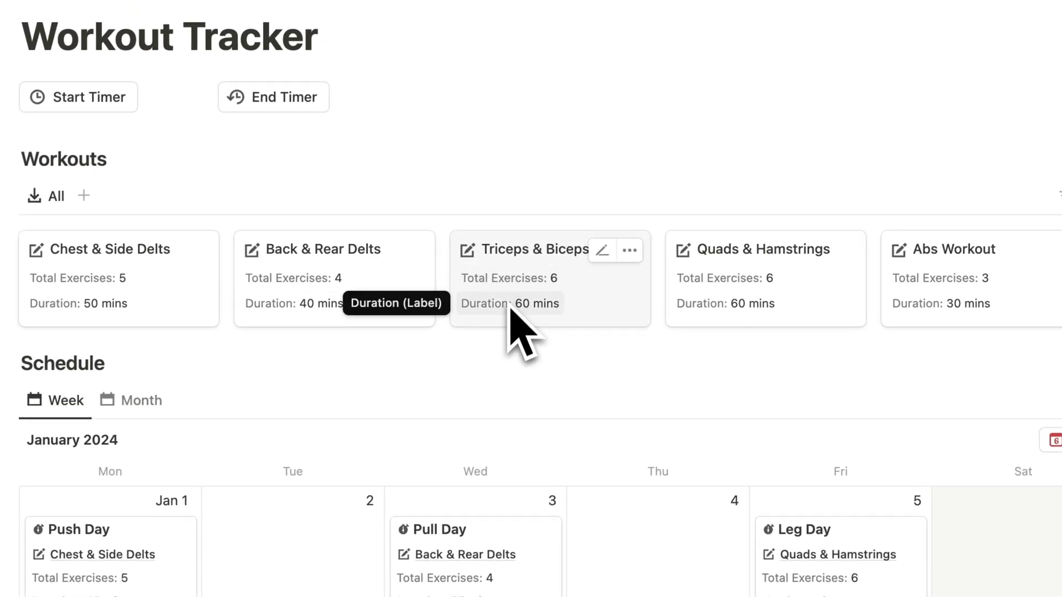
left_click(589, 317)
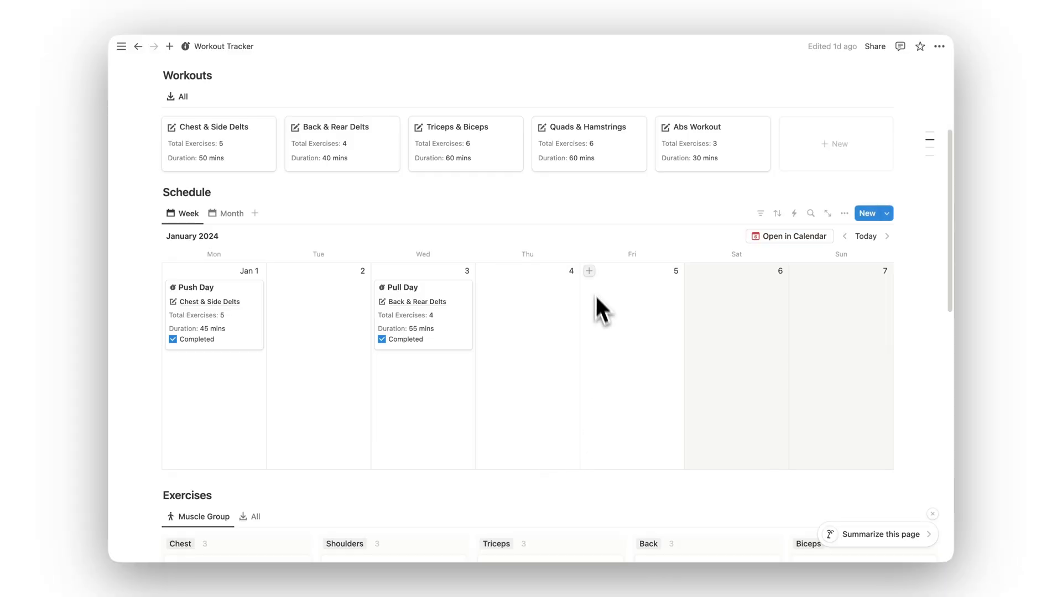
Create a January 5 entry named Leg Day linked to the Quads & Hamstrings workout
left_click(590, 272)
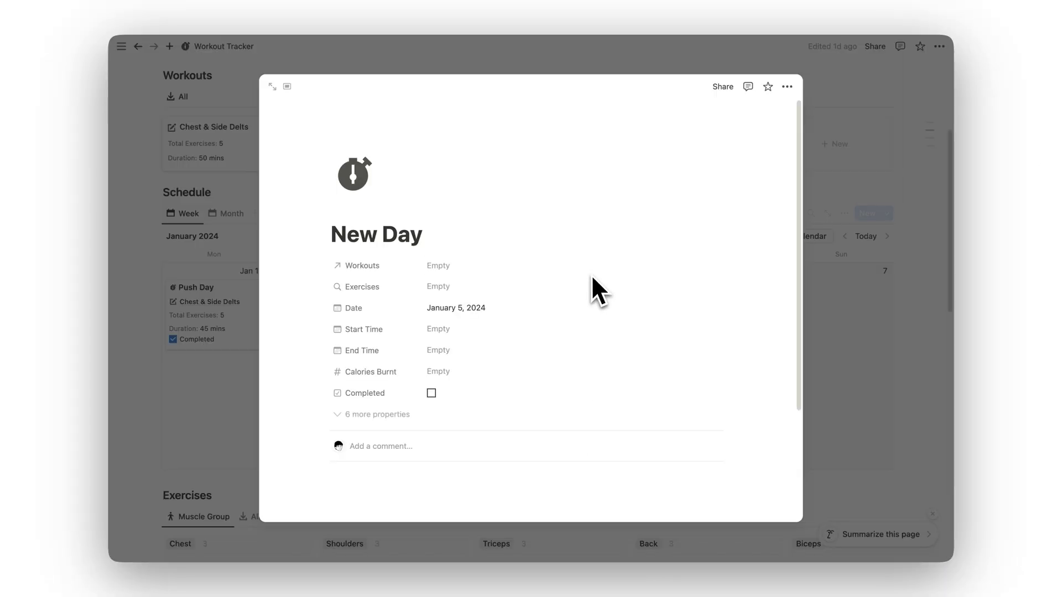
double_click(349, 236)
type("Leg")
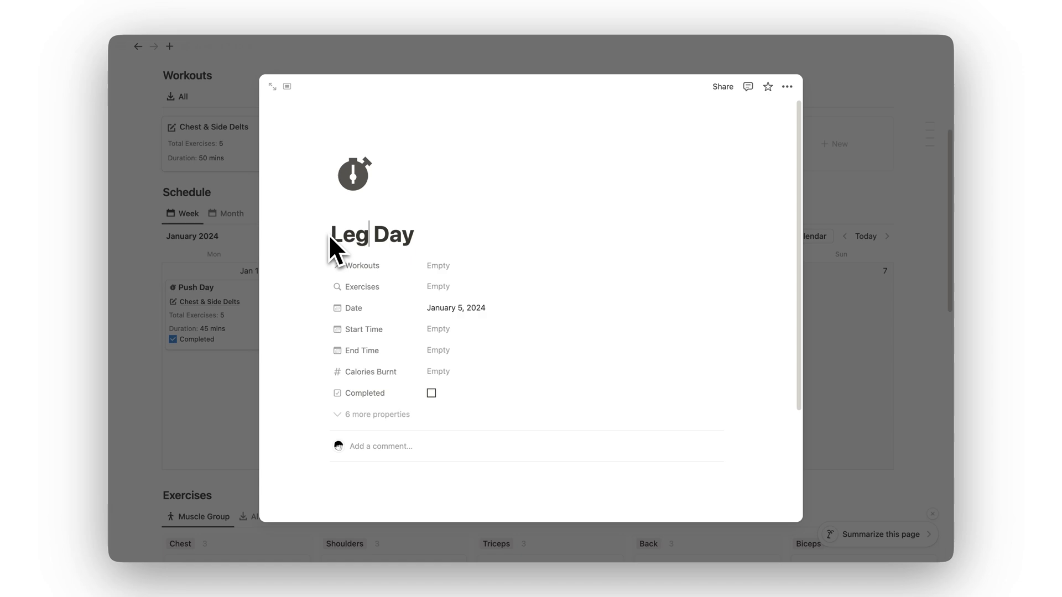
left_click(447, 266)
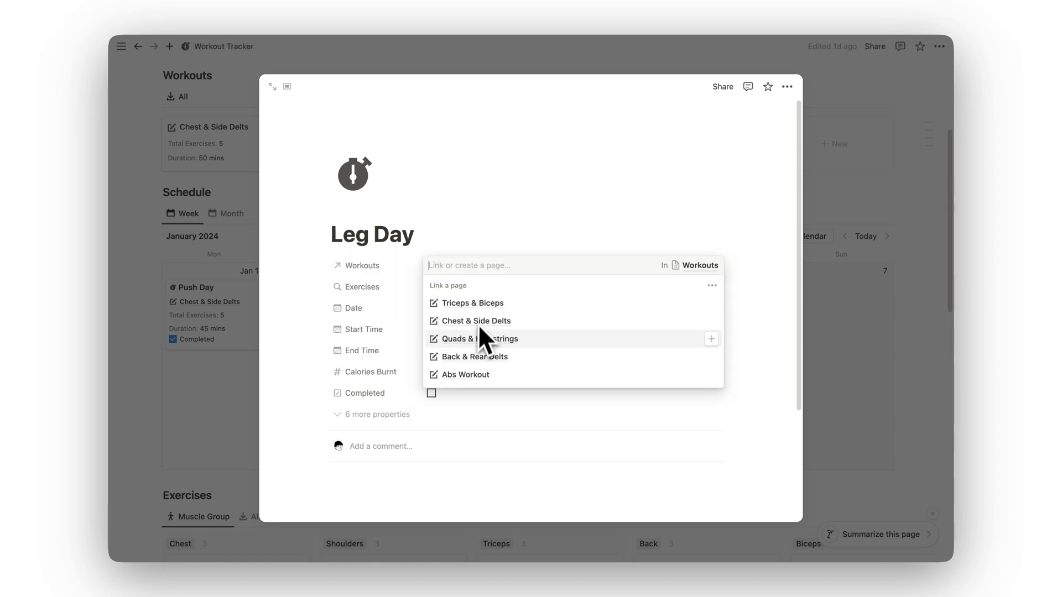
left_click(474, 344)
key("Escape")
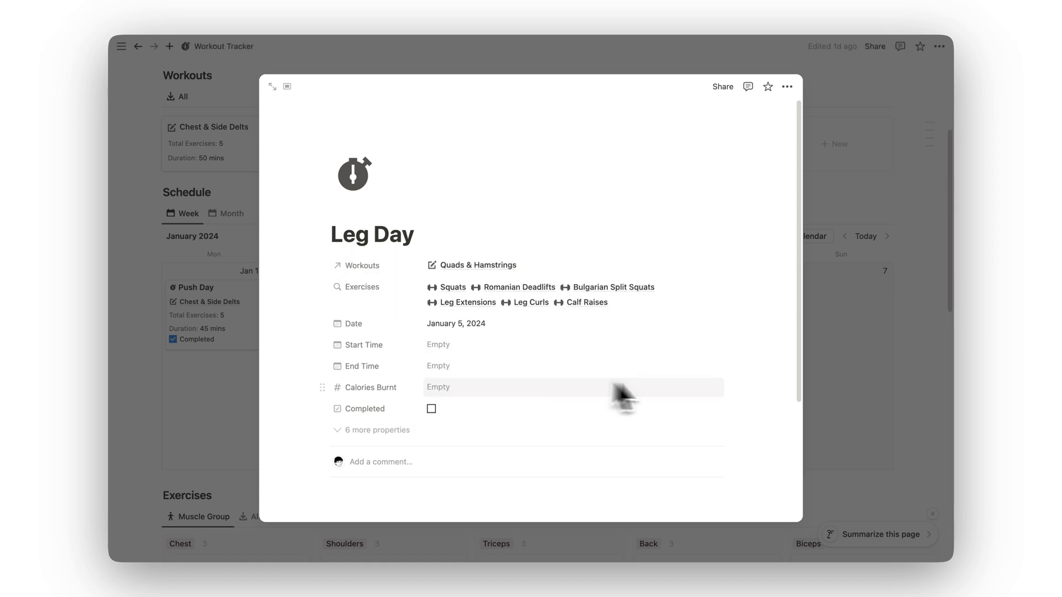
left_click(834, 340)
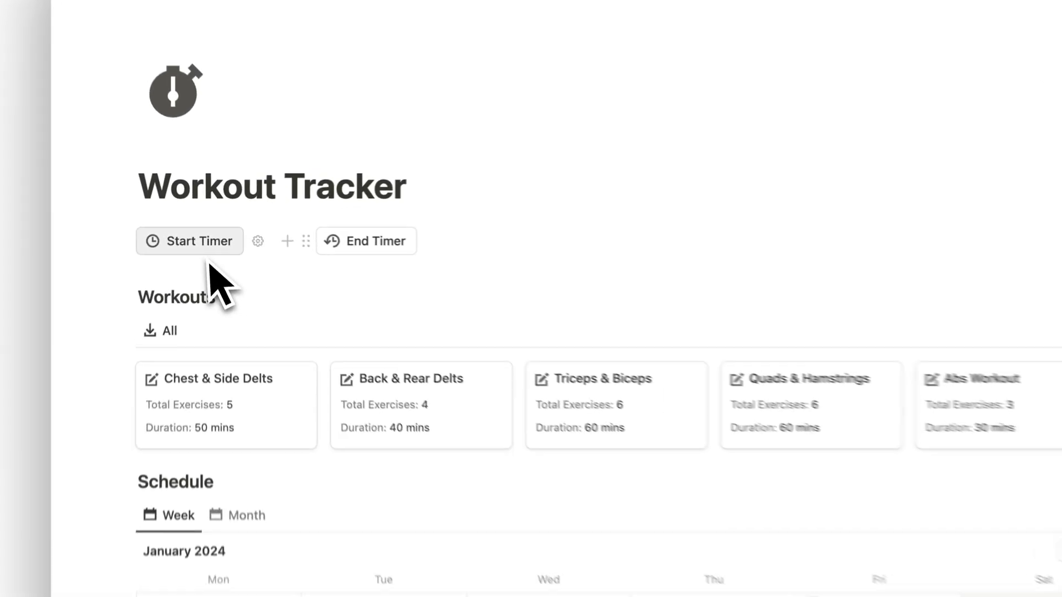
Start and stop the Leg Day timer so it records a 5-minute duration
left_click(204, 232)
scroll(208, 250, "down", 5)
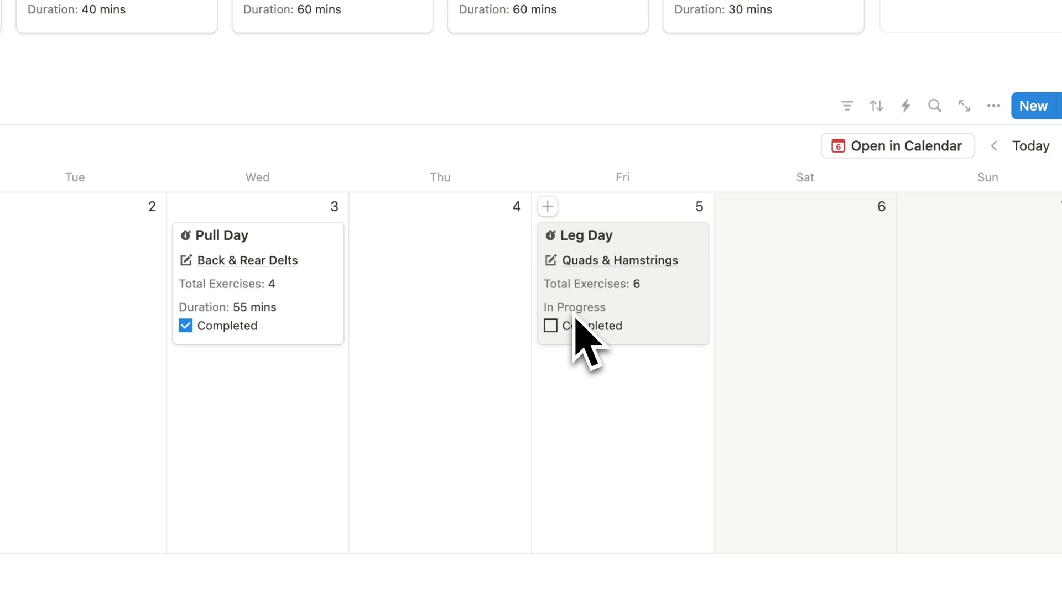
left_click(361, 261)
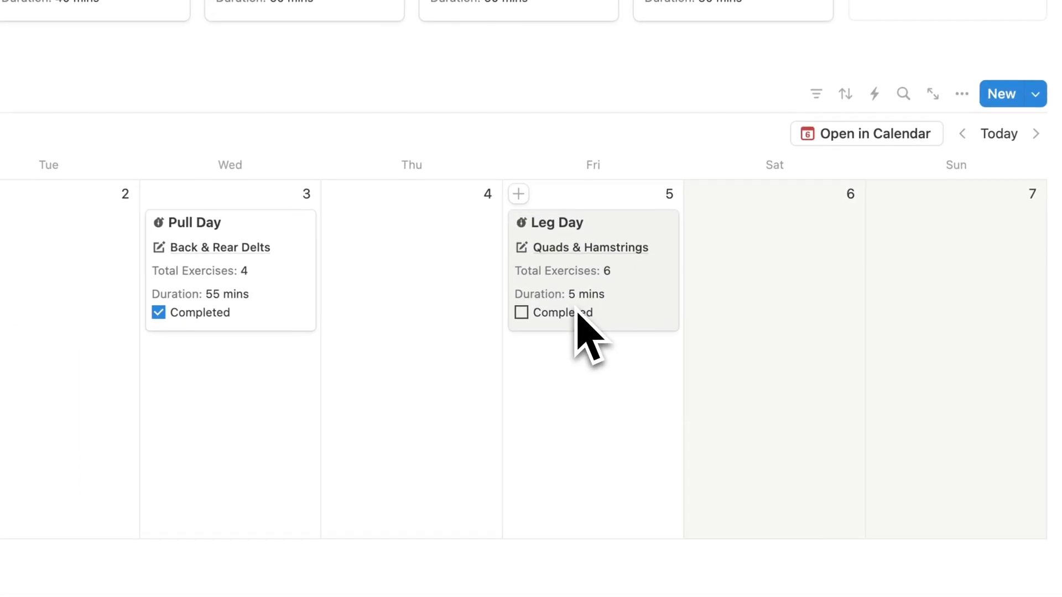
scroll(472, 402, "right", 3)
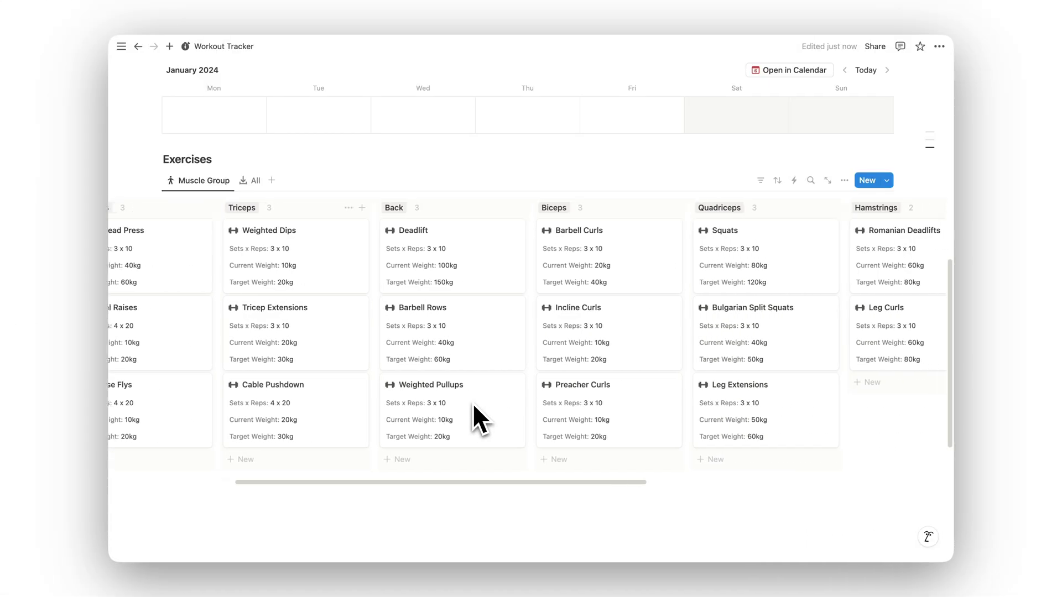
scroll(472, 402, "right", 1)
scroll(472, 402, "left", 5)
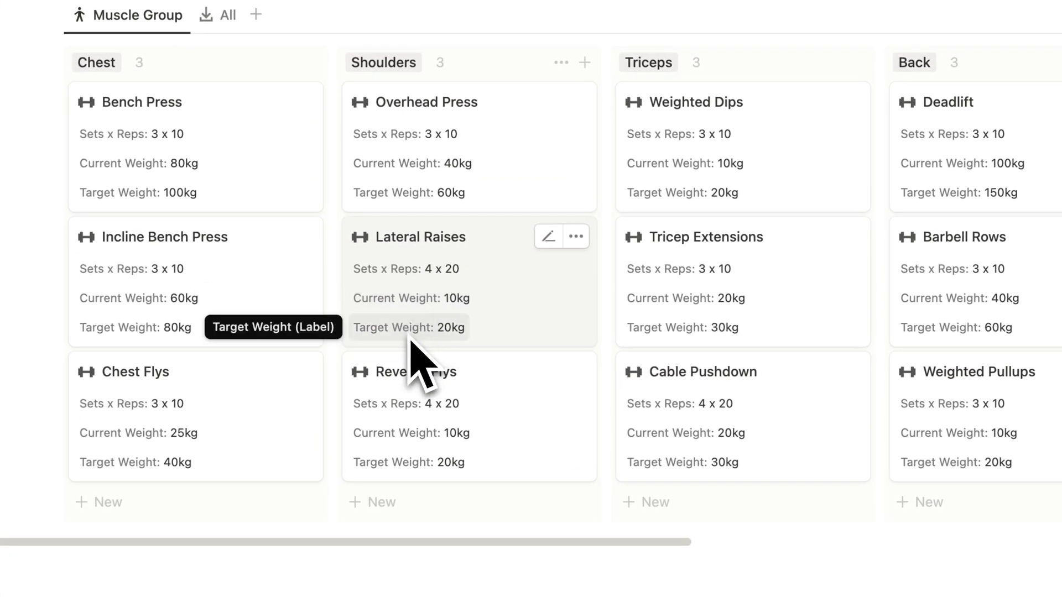
Show the Exercises log as the All table of 24 exercises
left_click(254, 184)
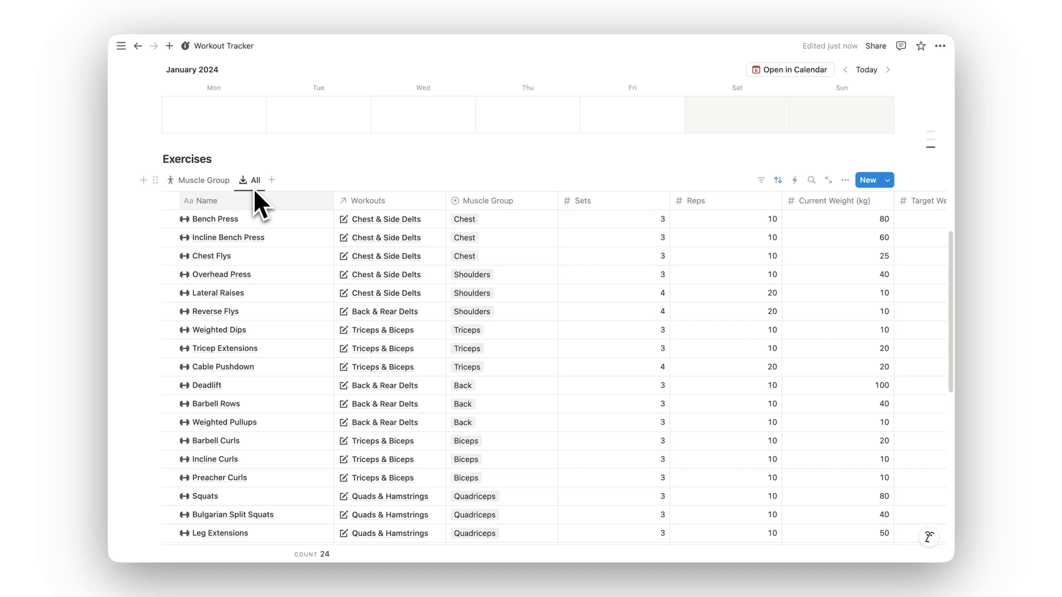
scroll(554, 412, "down", 1)
scroll(554, 412, "down", 4)
scroll(554, 412, "right", 4)
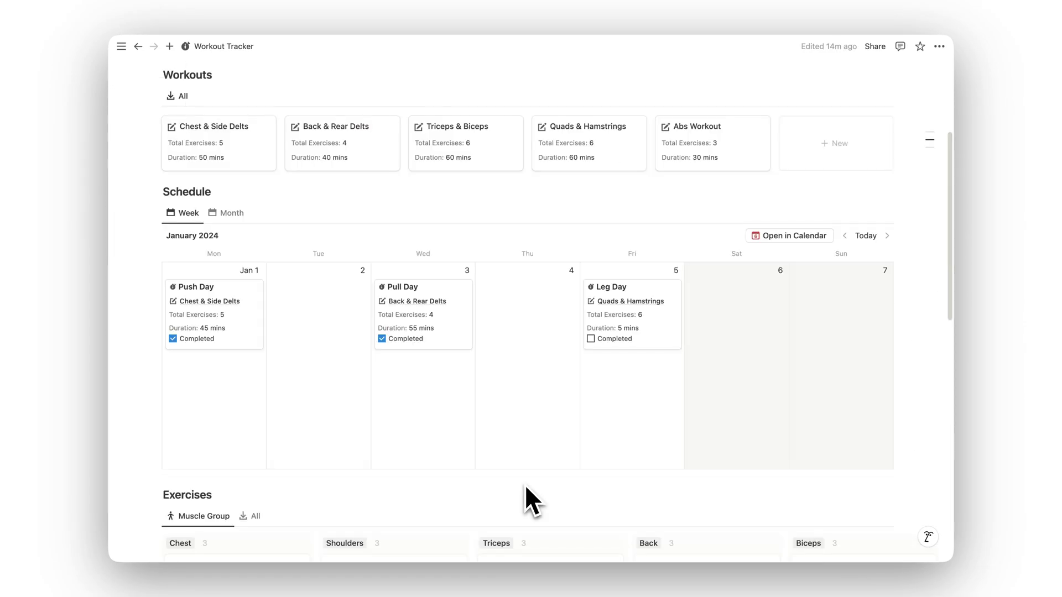
Record 300 calories burnt on the Leg Day entry
left_click(653, 338)
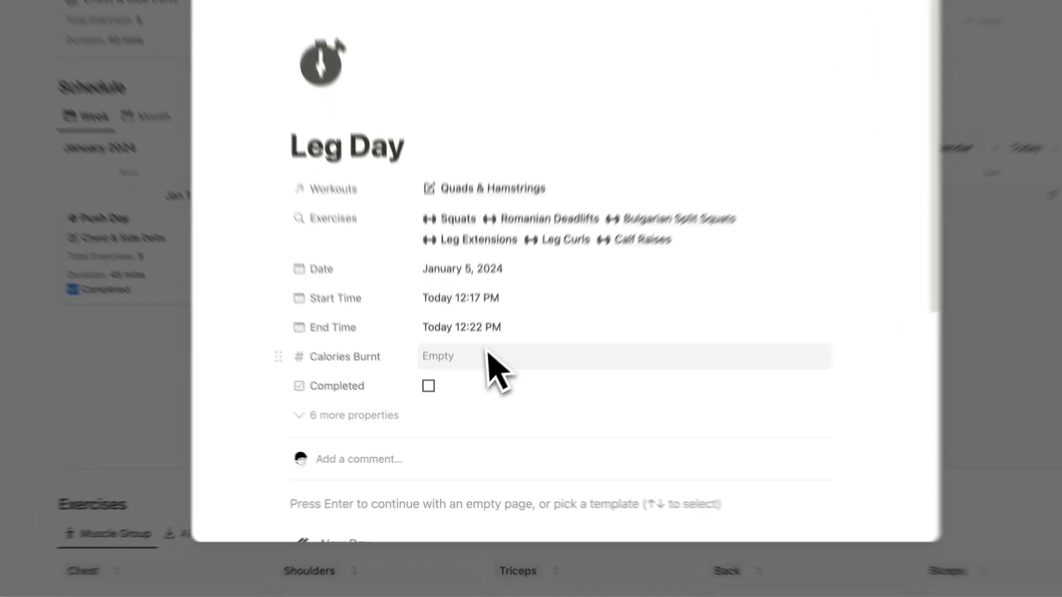
left_click(477, 390)
type("300")
key("Return")
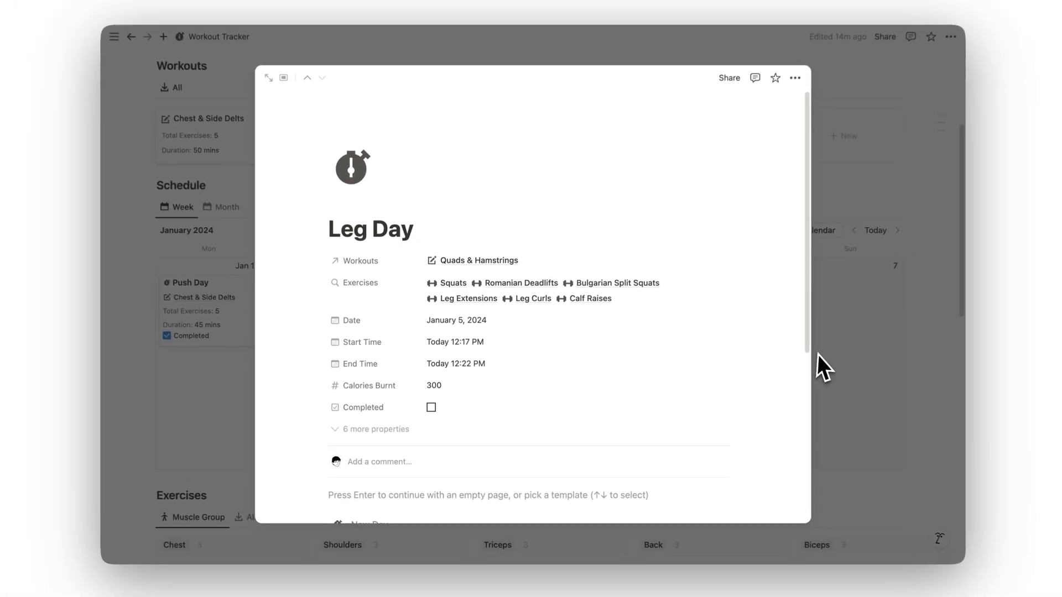
left_click(816, 353)
Tick Leg Day as completed and switch the schedule to month view
left_click(591, 339)
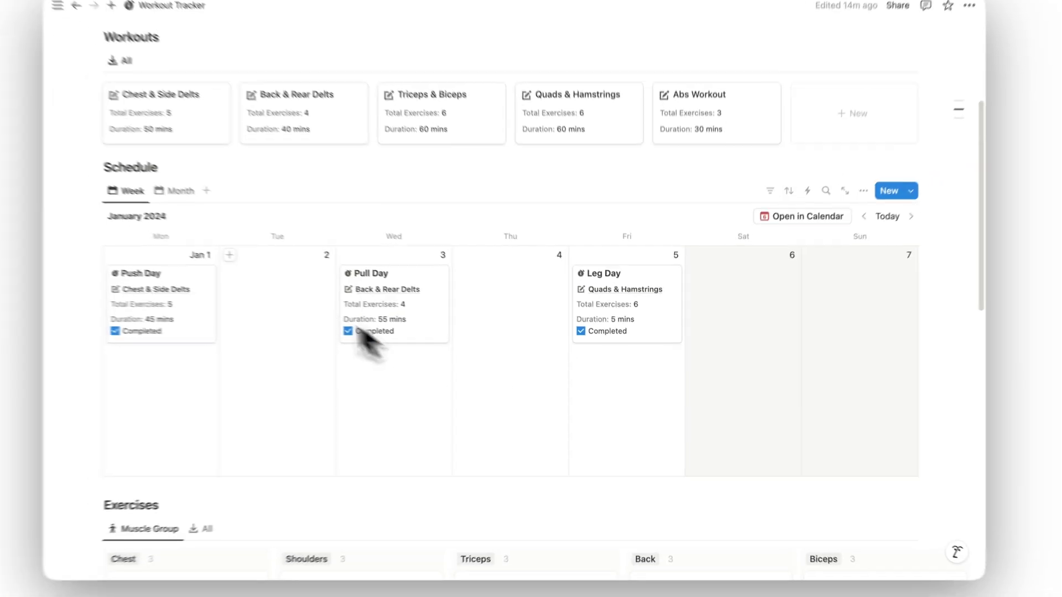
left_click(226, 211)
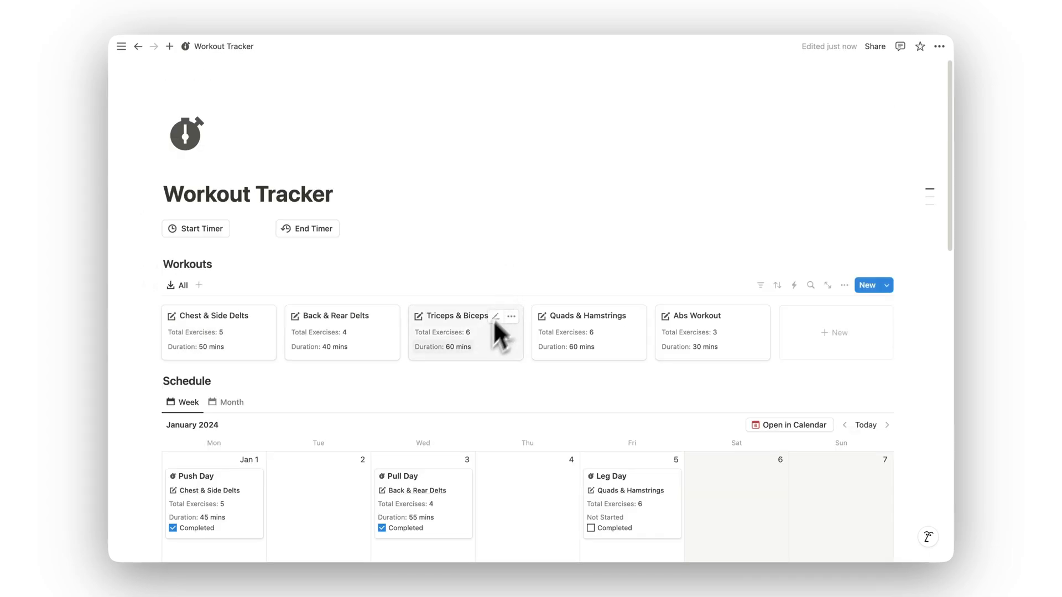
scroll(320, 390, "down", 3)
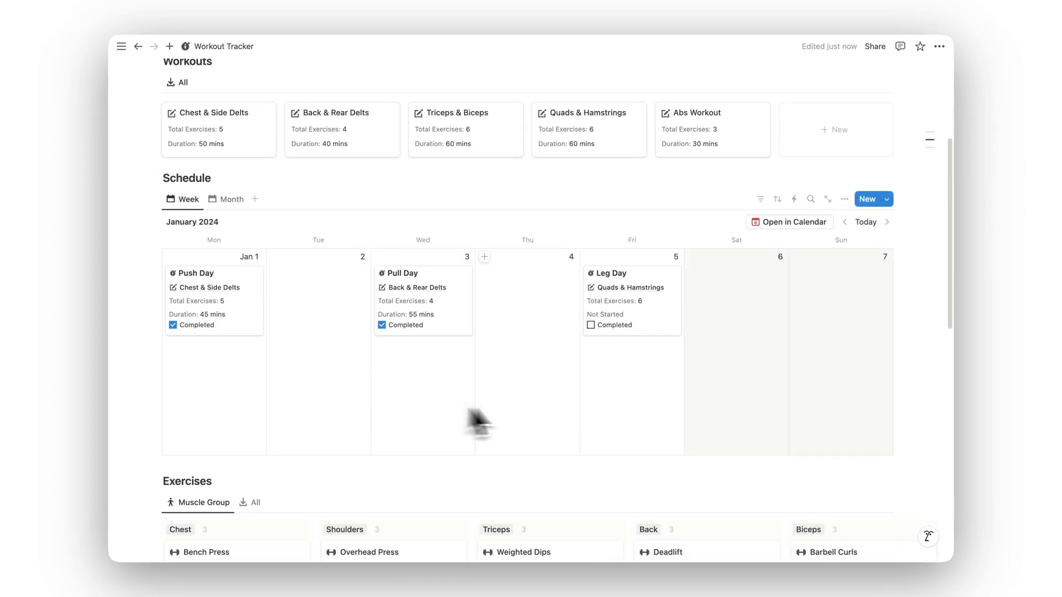
Drag Leg Day to Saturday and back to Friday, then show all exercises as a table
mouse_move(610, 320)
left_mouse_down()
mouse_move(744, 308)
mouse_move(564, 303)
left_mouse_up()
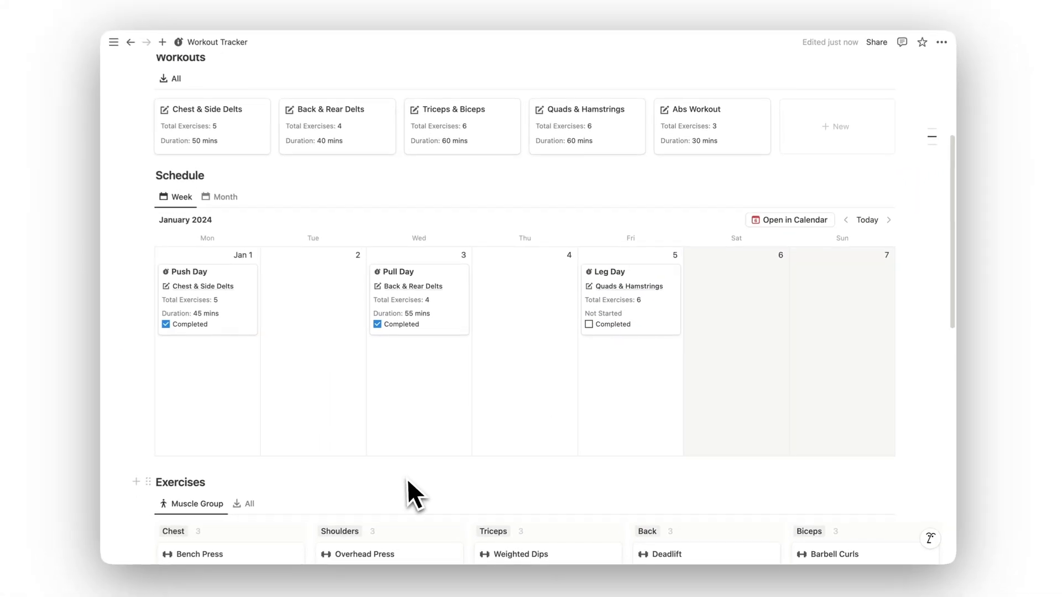
scroll(408, 479, "down", 3)
mouse_move(237, 274)
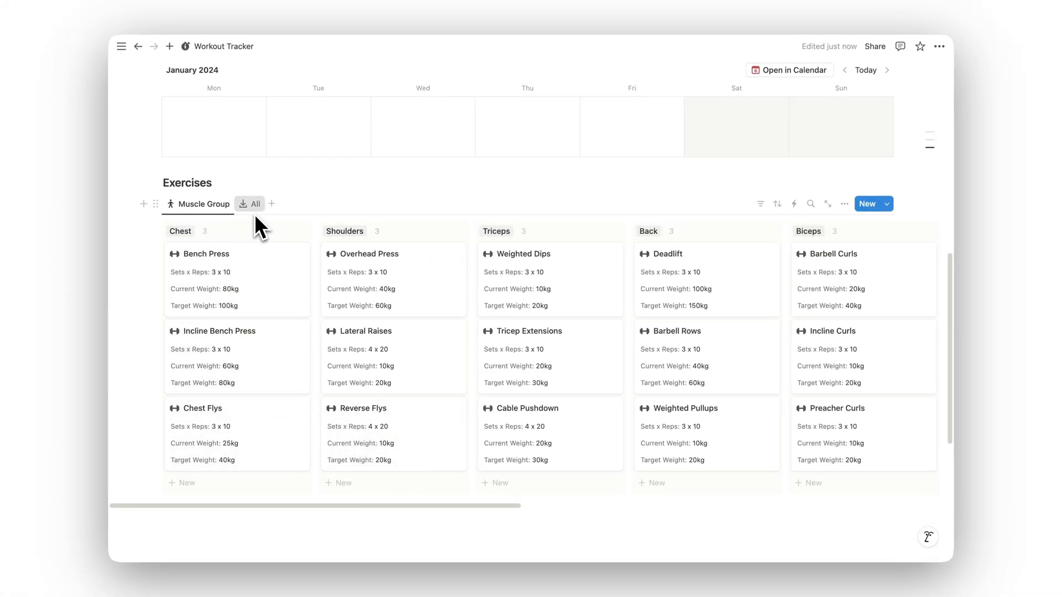
left_click(254, 212)
scroll(554, 400, "down", 3)
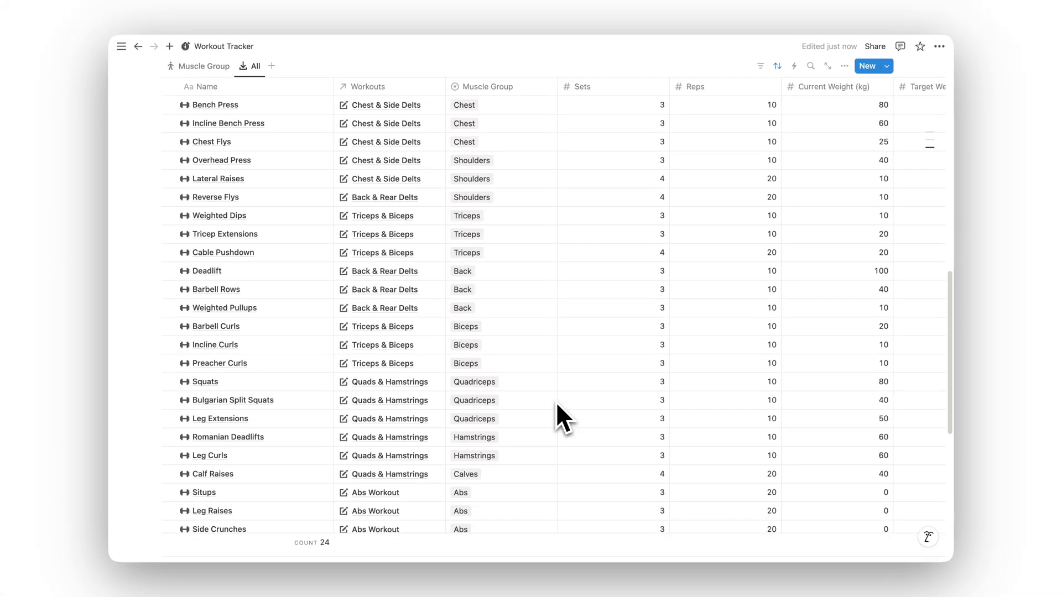